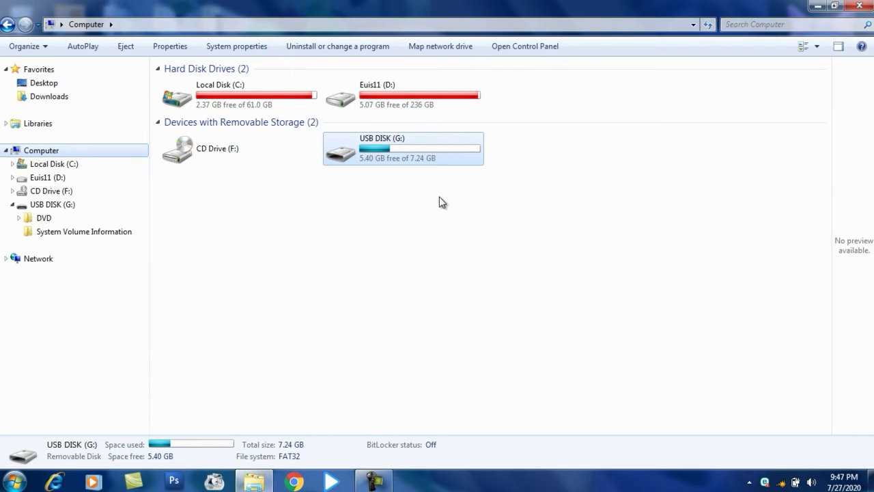
- Open the Feri Kalek RAYOLA folder inside the DVD folder on USB DISK (G:)
{"action": "double_click", "coordinate": [406, 159]}
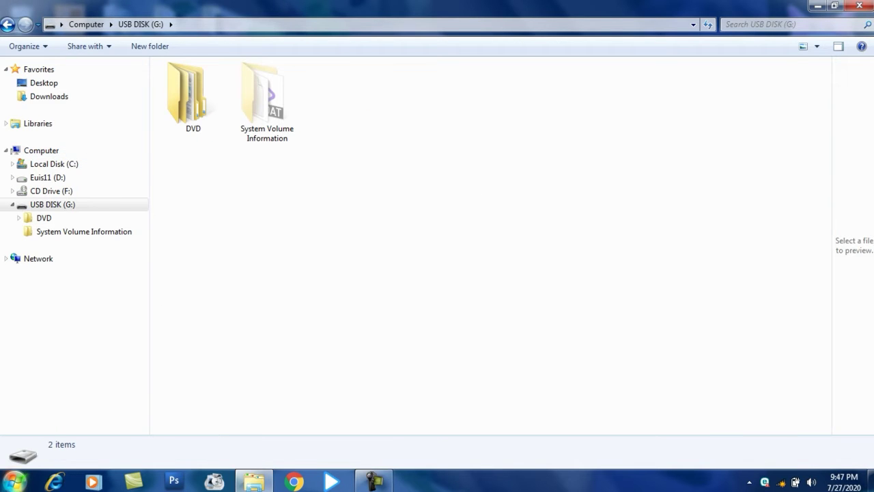
{"action": "left_click", "coordinate": [13, 481]}
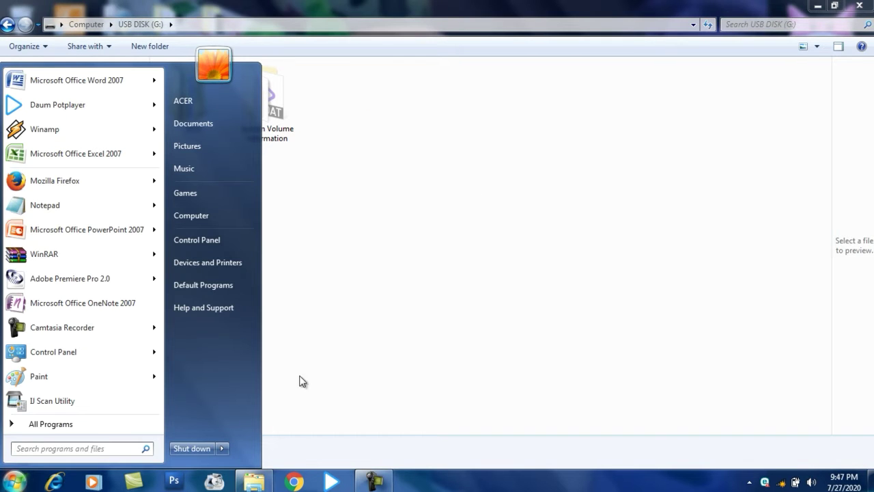
{"action": "left_click", "coordinate": [402, 352]}
{"action": "double_click", "coordinate": [191, 123]}
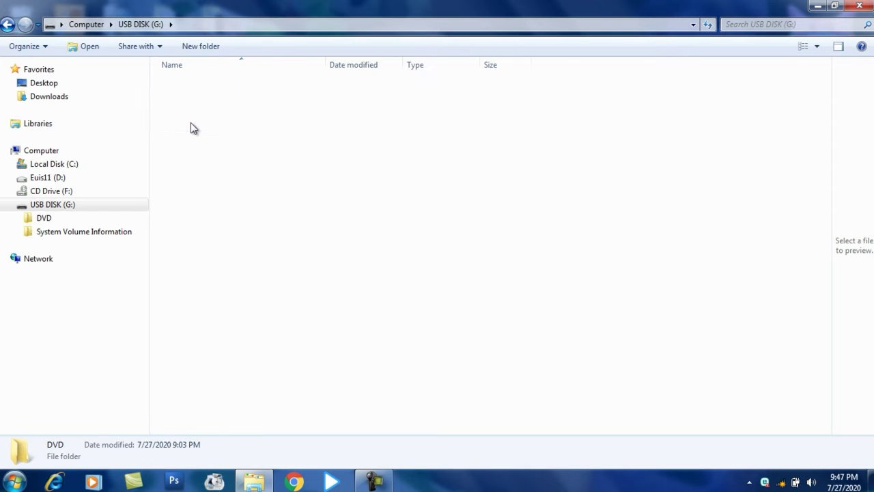
{"action": "double_click", "coordinate": [214, 85]}
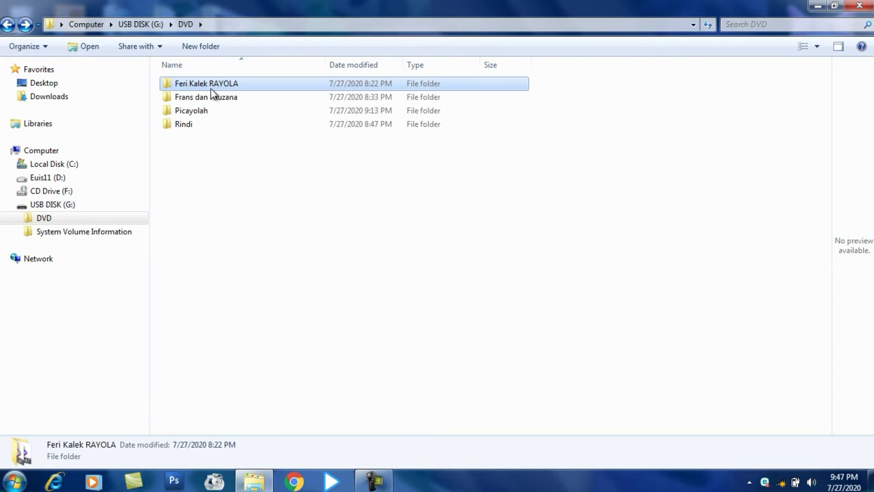
{"action": "double_click", "coordinate": [211, 88]}
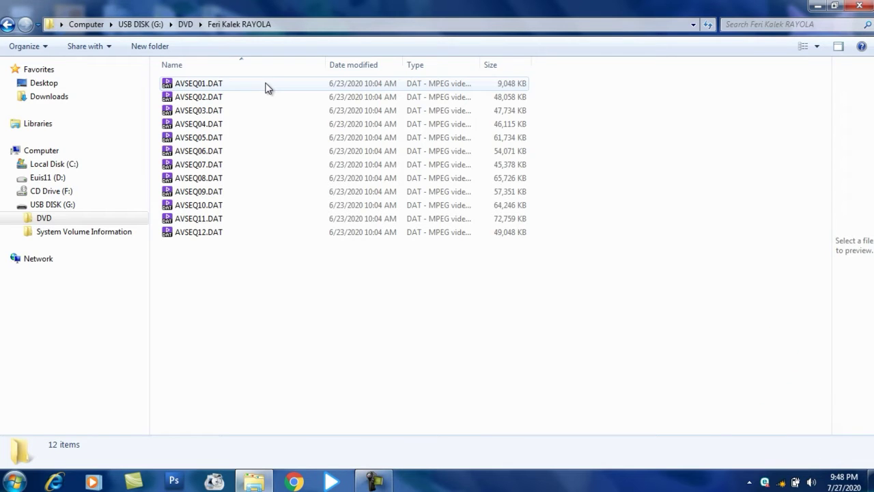
{"action": "left_click", "coordinate": [14, 25]}
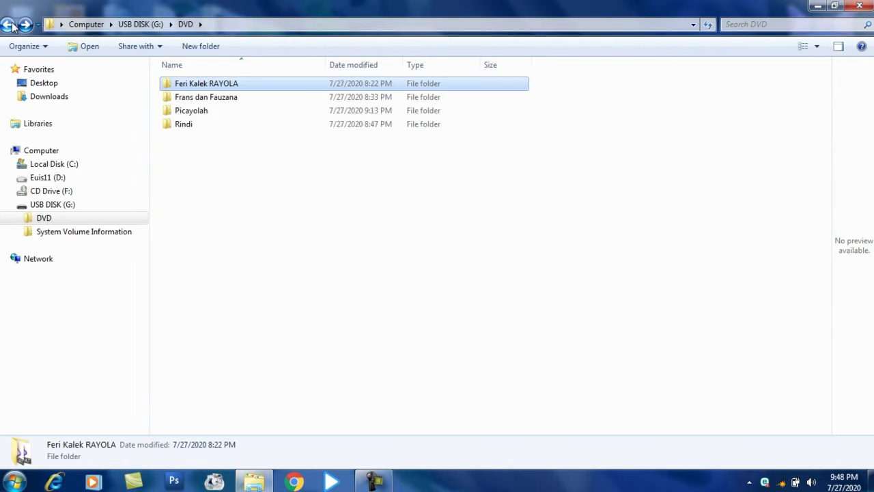
{"action": "double_click", "coordinate": [207, 84]}
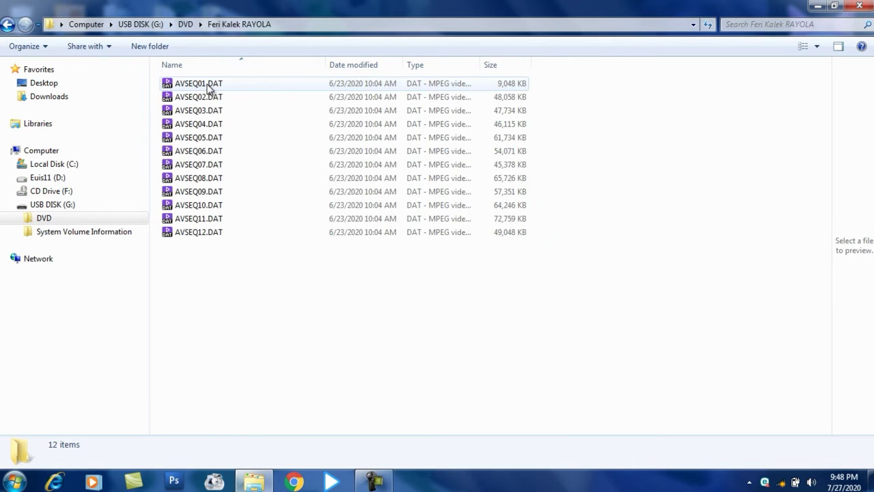
- Create a new folder alongside the DAT files and name it Feri Kalek YAROLA
{"action": "left_click", "coordinate": [168, 47]}
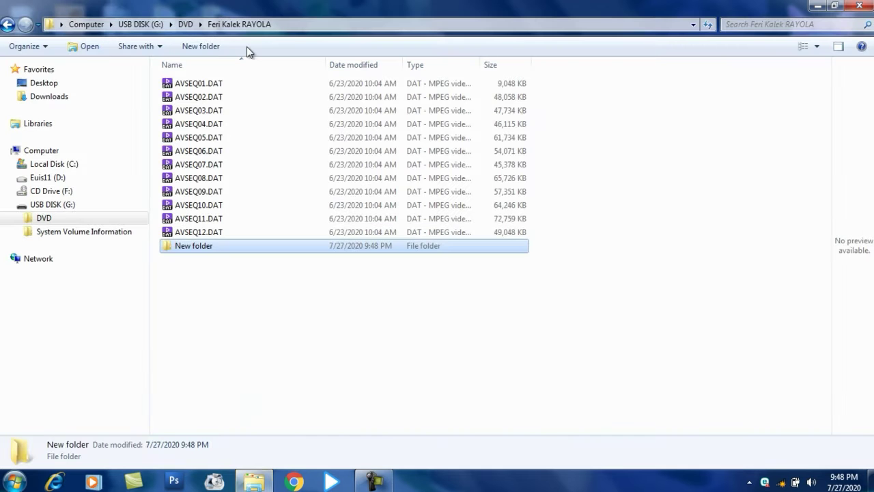
{"action": "double_click", "coordinate": [179, 247]}
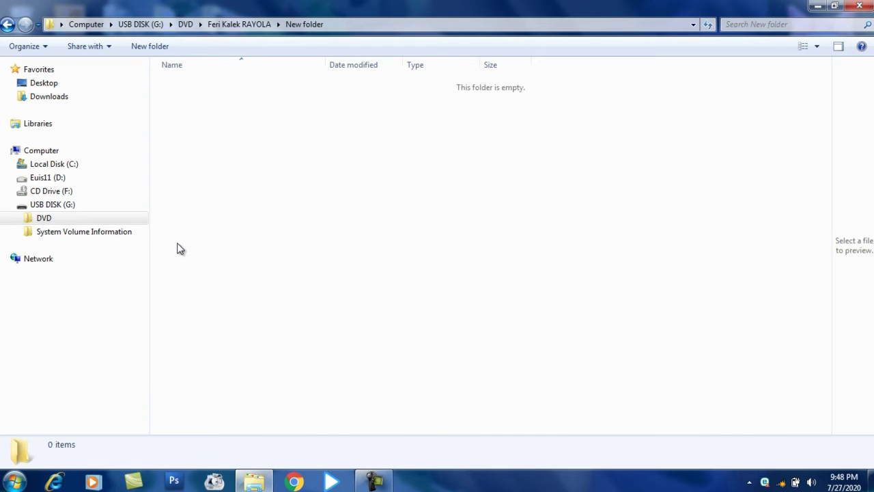
{"action": "key", "text": "BackSpace"}
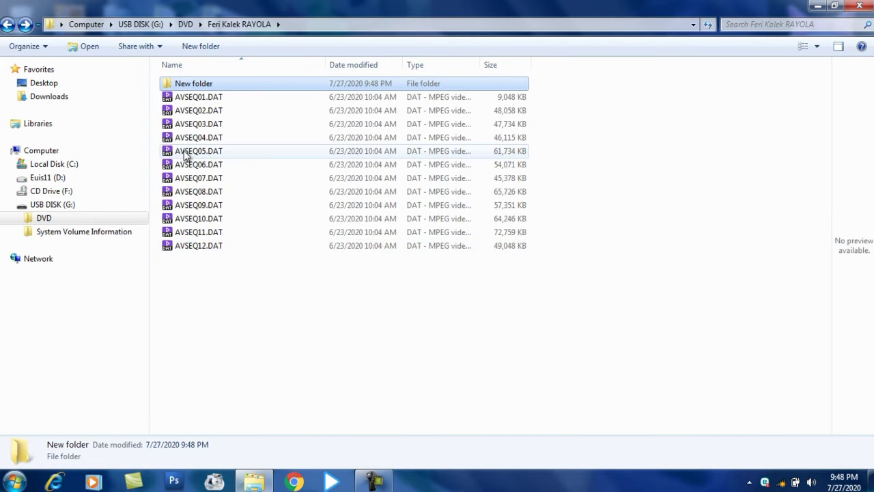
{"action": "left_click", "coordinate": [191, 88]}
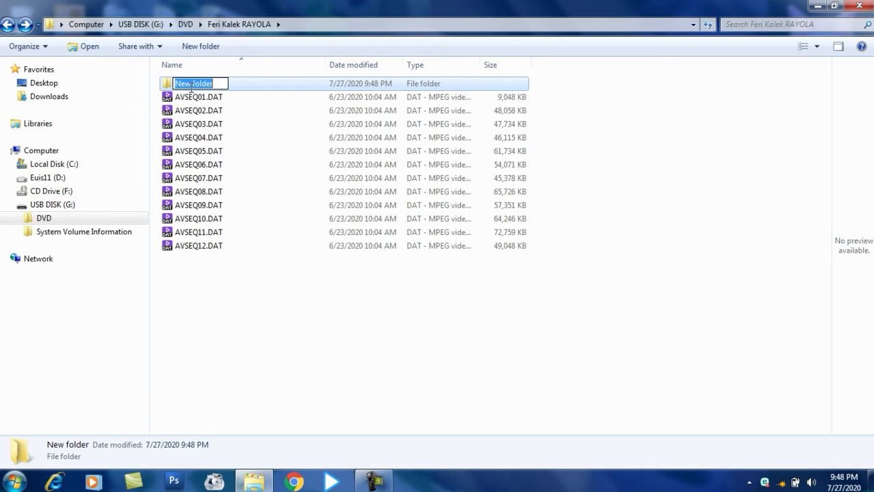
{"action": "type", "text": "Feri"}
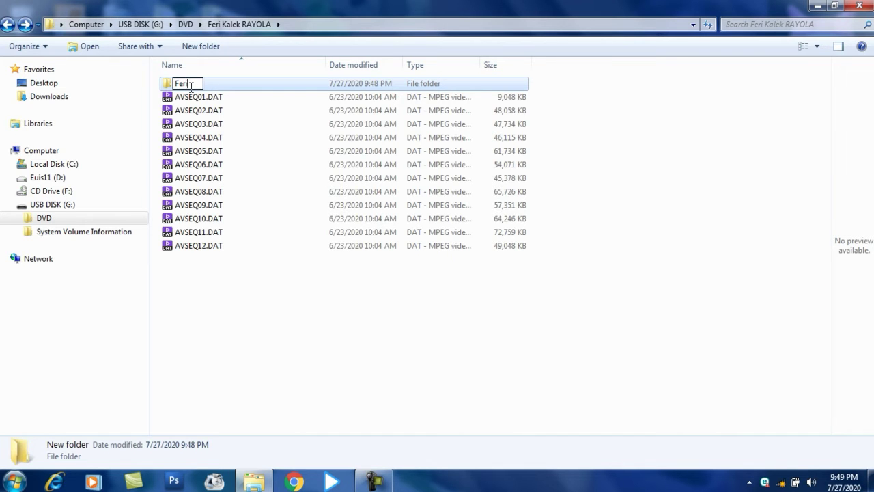
{"action": "type", "text": " K"}
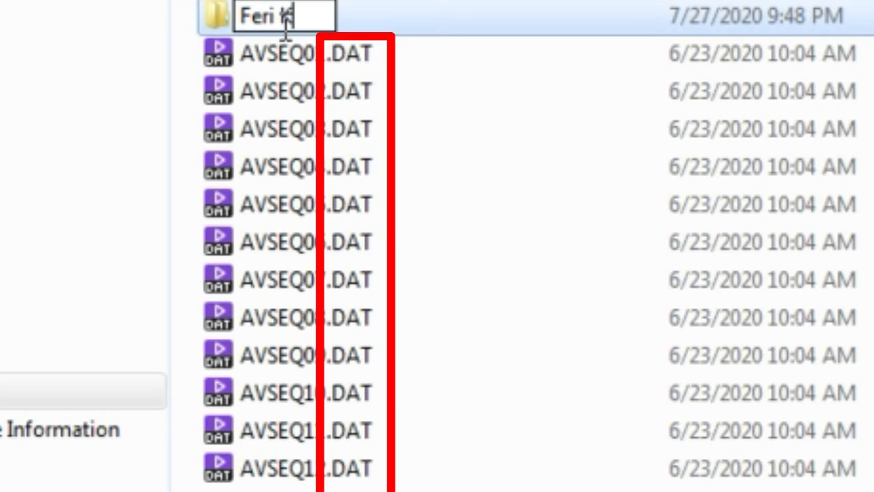
{"action": "type", "text": "alek"}
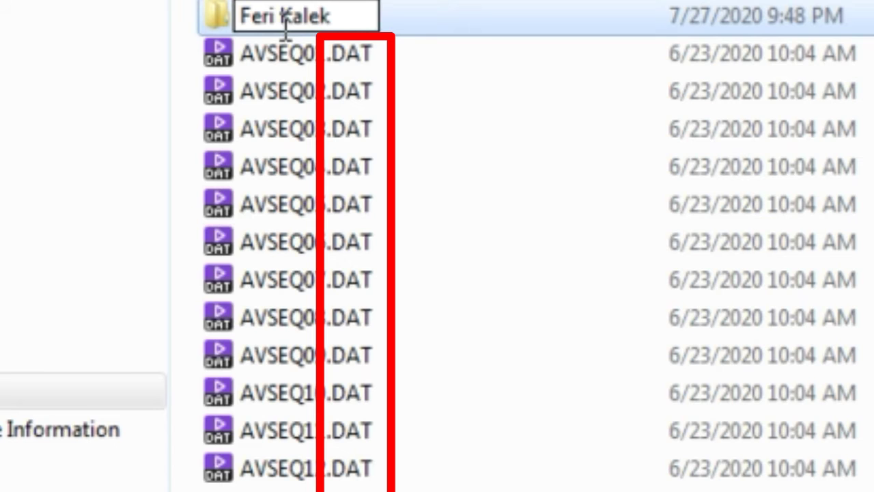
{"action": "type", "text": " YAROLA"}
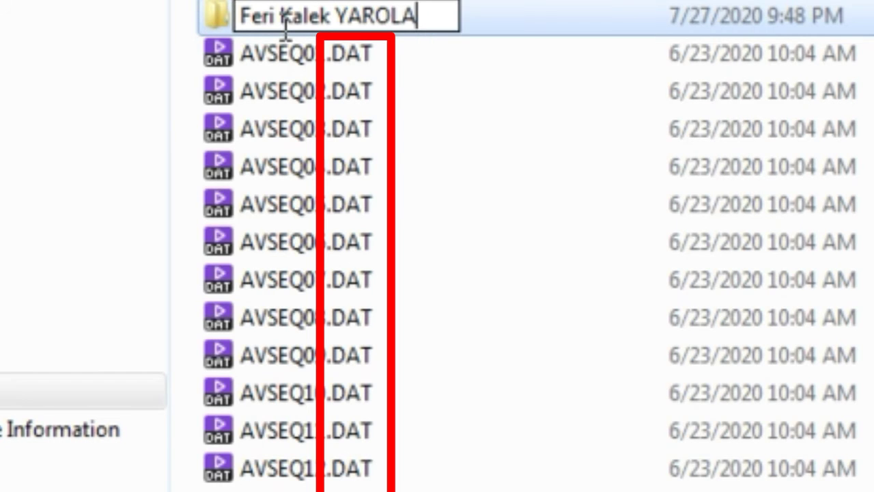
{"action": "key", "text": "Return"}
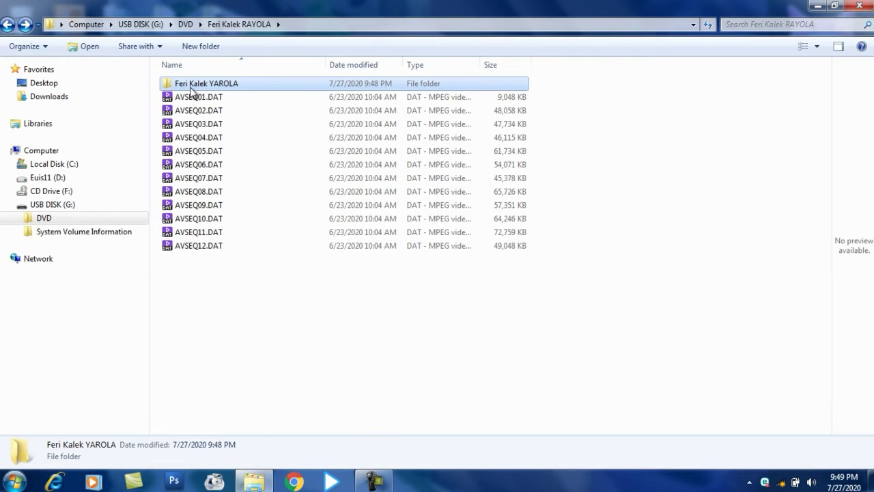
- Correct the new folder's name to Feri Kalek RAYOLA
{"action": "left_click", "coordinate": [190, 87]}
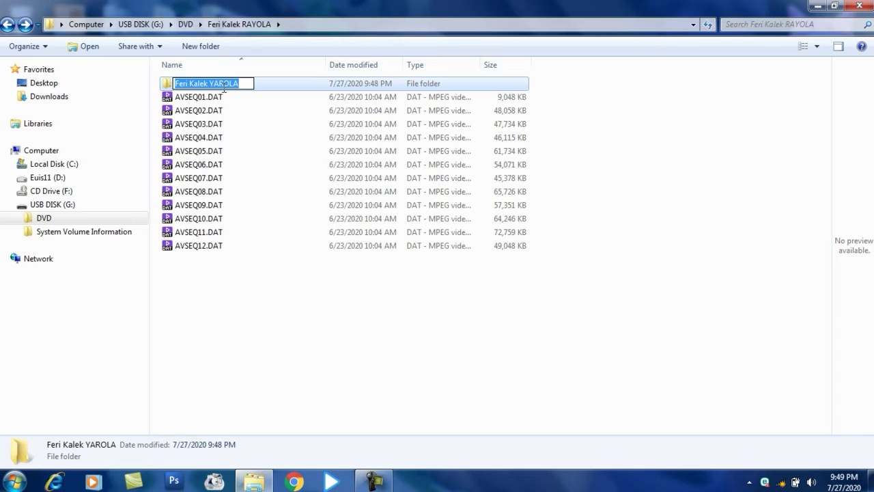
{"action": "left_click", "coordinate": [225, 85]}
{"action": "key", "text": "BackSpace"}
{"action": "key", "text": "BackSpace"}
{"action": "key", "text": "BackSpace"}
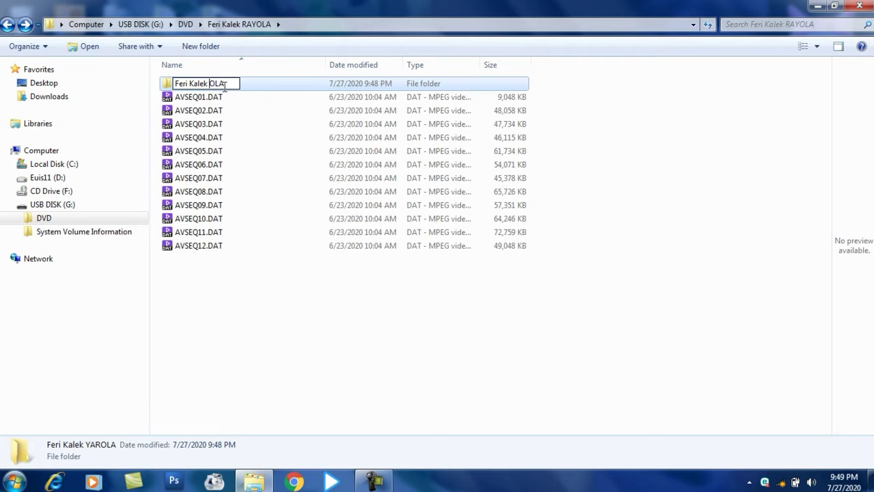
{"action": "type", "text": "RAY"}
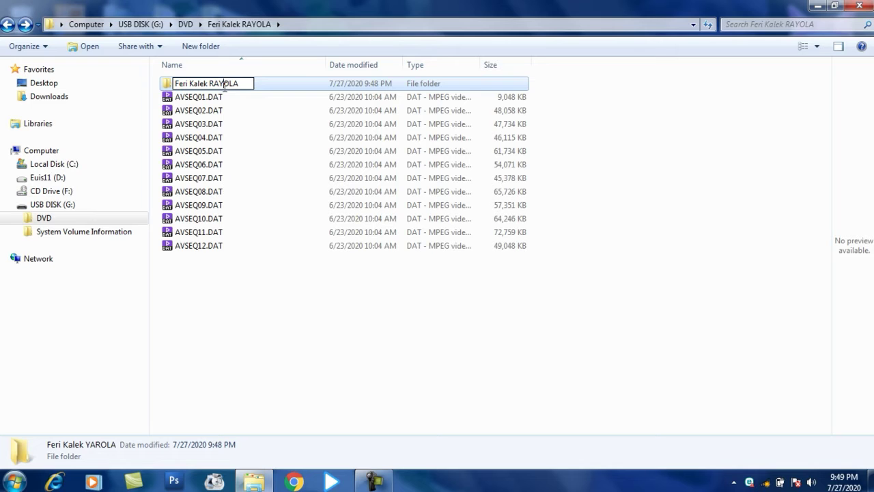
{"action": "key", "text": "Return"}
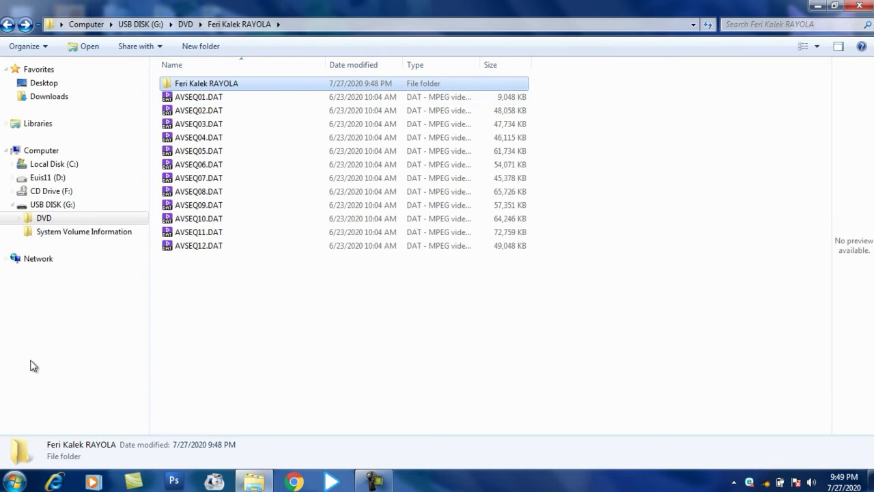
- Search for "format", launch Format Factory, and move its window aside so the DAT file list is accessible
{"action": "left_click", "coordinate": [14, 480]}
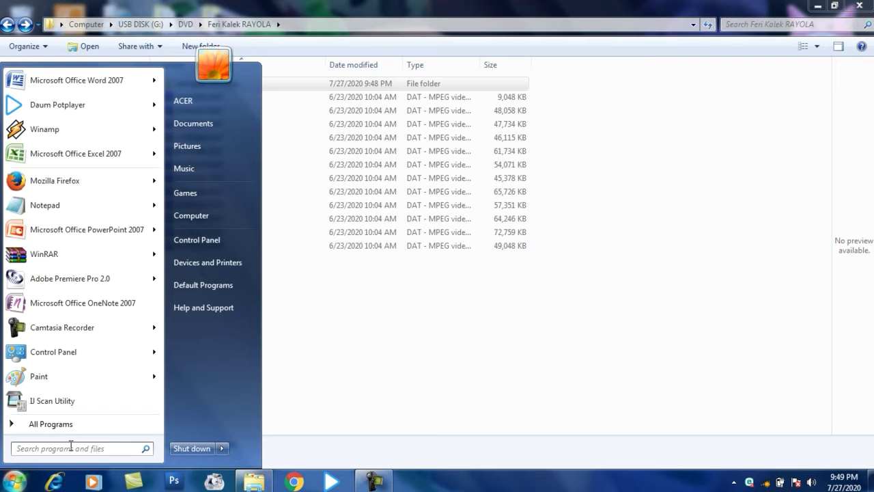
{"action": "type", "text": "format"}
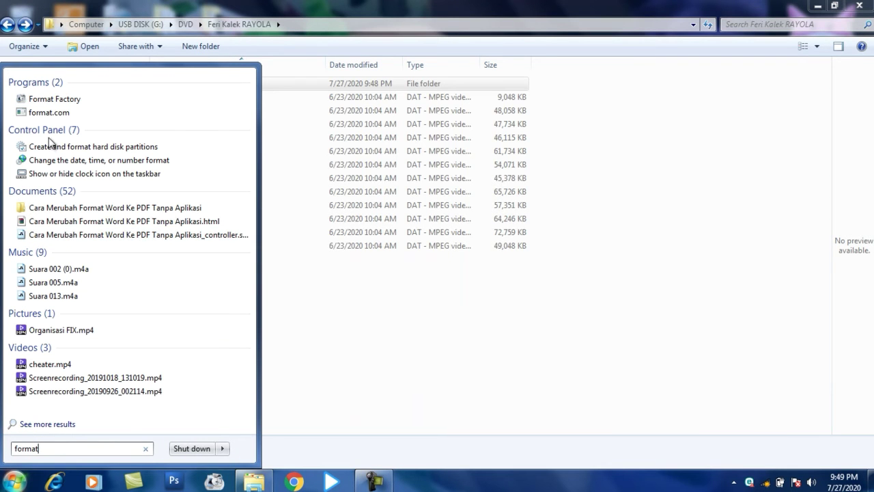
{"action": "left_click", "coordinate": [47, 102]}
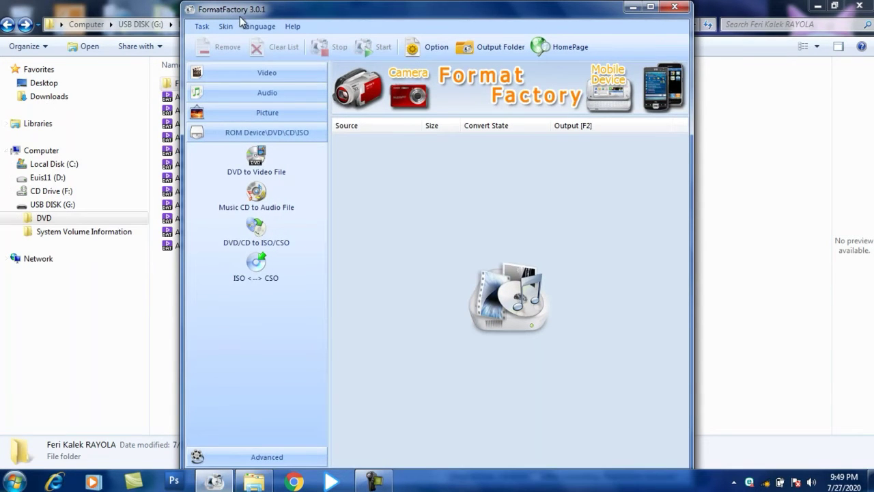
{"action": "left_click_drag", "start_coordinate": [420, 13], "coordinate": [681, 26]}
- Select the video files AVSEQ02.DAT through AVSEQ12.DAT in the folder, leaving out AVSEQ01.DAT
{"action": "left_click", "coordinate": [339, 101]}
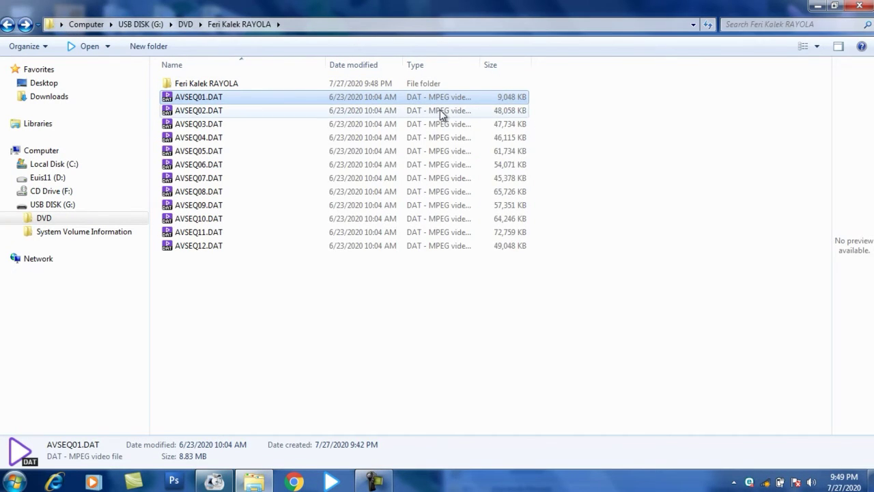
{"action": "left_click", "coordinate": [338, 260]}
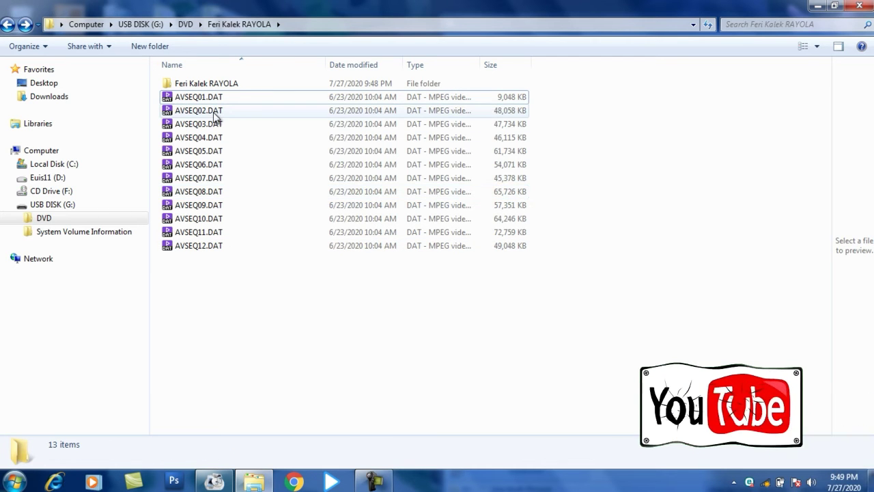
{"action": "left_click_drag", "start_coordinate": [567, 270], "coordinate": [263, 109]}
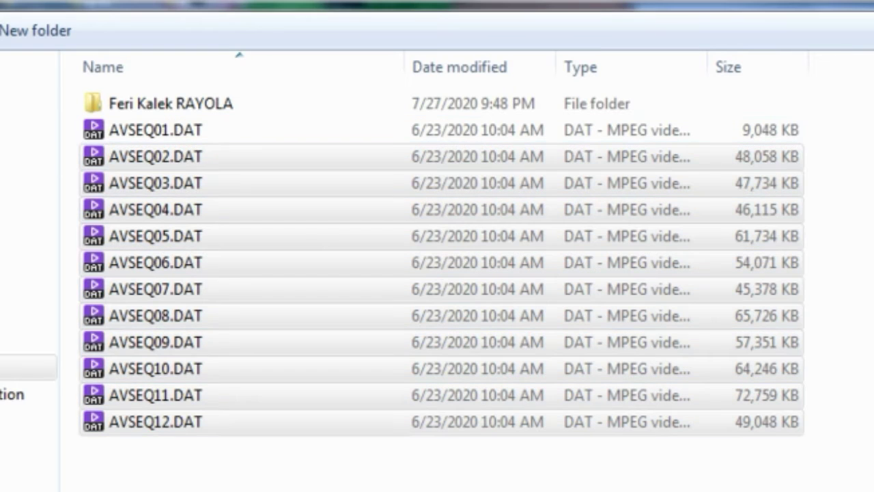
{"action": "left_click", "coordinate": [155, 130], "text": "ctrl"}
{"action": "left_click", "coordinate": [155, 129], "text": "ctrl"}
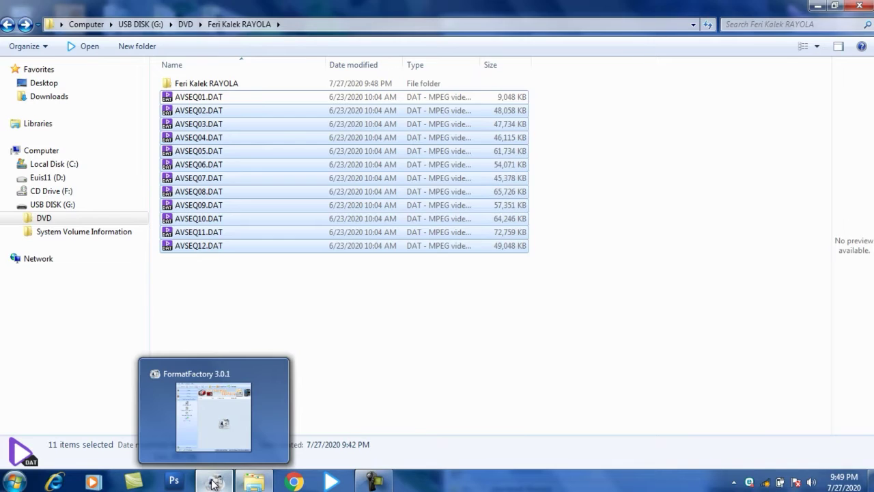
- Add the selected DAT files to Format Factory and choose All to MPG as the conversion format
{"action": "left_click", "coordinate": [214, 480]}
{"action": "left_click_drag", "start_coordinate": [232, 177], "coordinate": [726, 230]}
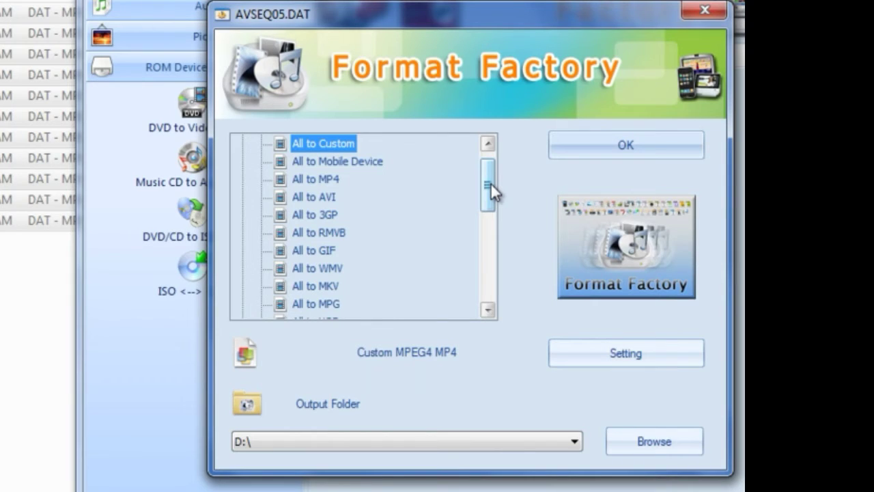
{"action": "mouse_move", "coordinate": [490, 183]}
{"action": "left_mouse_down"}
{"action": "mouse_move", "coordinate": [488, 246]}
{"action": "mouse_move", "coordinate": [491, 180]}
{"action": "mouse_move", "coordinate": [495, 198]}
{"action": "left_mouse_up"}
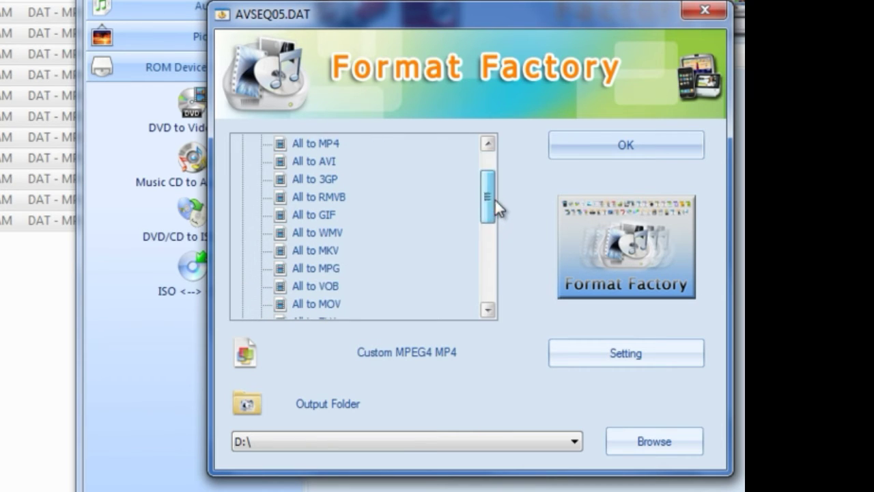
{"action": "left_click", "coordinate": [327, 264]}
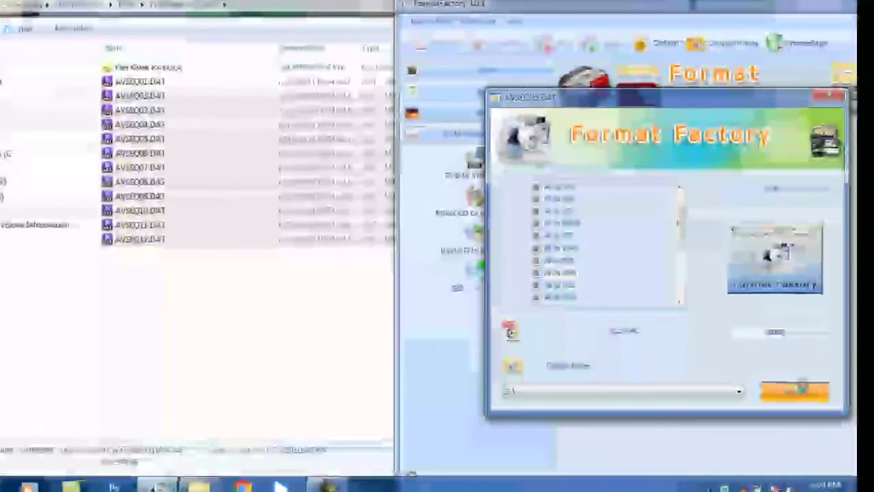
- Set the conversion output folder to G:\DVD\Feri Kalek RAYOLA\Feri Kalek RAYOLA on the USB disk
{"action": "left_click", "coordinate": [510, 331]}
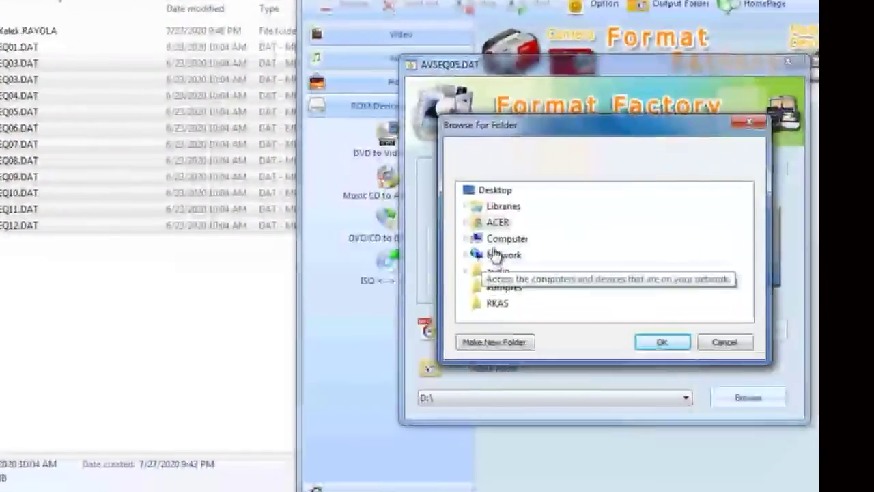
{"action": "double_click", "coordinate": [523, 244]}
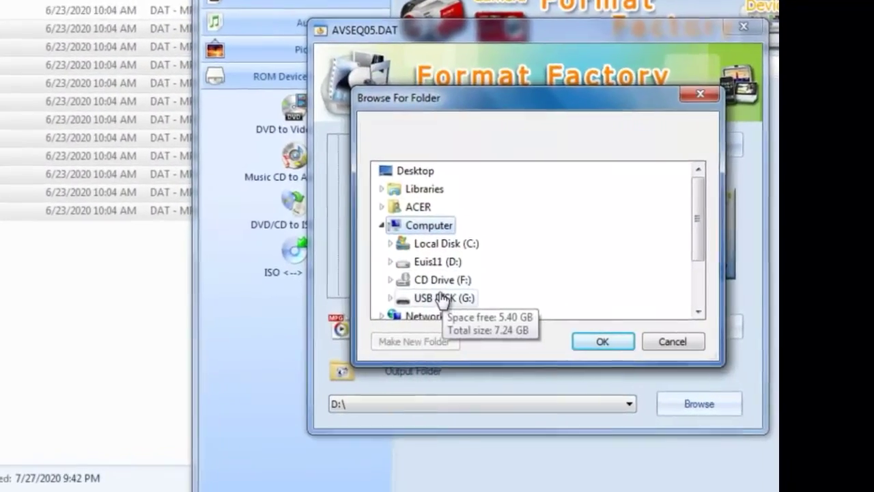
{"action": "double_click", "coordinate": [489, 302]}
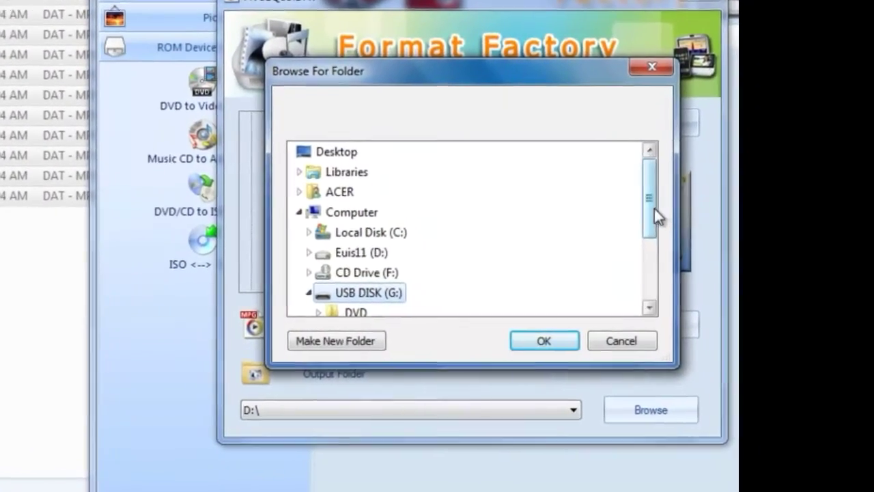
{"action": "left_click_drag", "start_coordinate": [685, 217], "coordinate": [687, 224]}
{"action": "left_click_drag", "start_coordinate": [638, 213], "coordinate": [638, 229]}
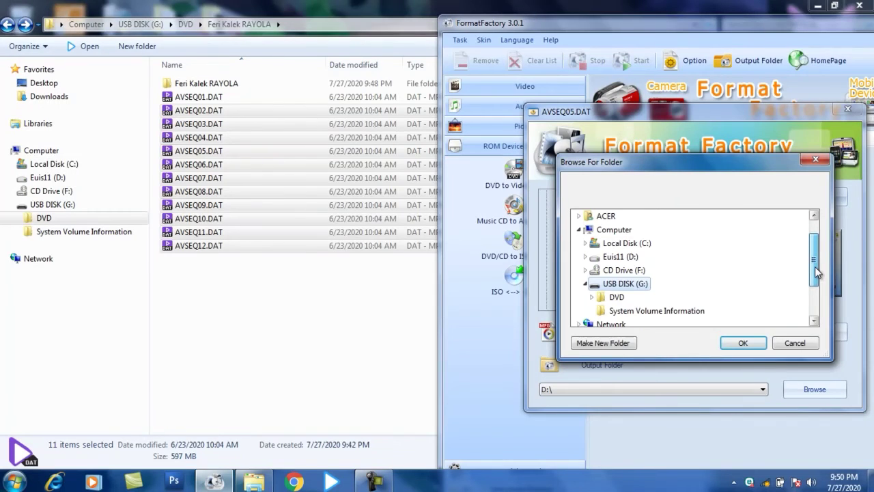
{"action": "scroll", "coordinate": [600, 298], "scroll_direction": "up", "scroll_amount": 1}
{"action": "left_click", "coordinate": [615, 310]}
{"action": "left_click_drag", "start_coordinate": [812, 268], "coordinate": [813, 276]}
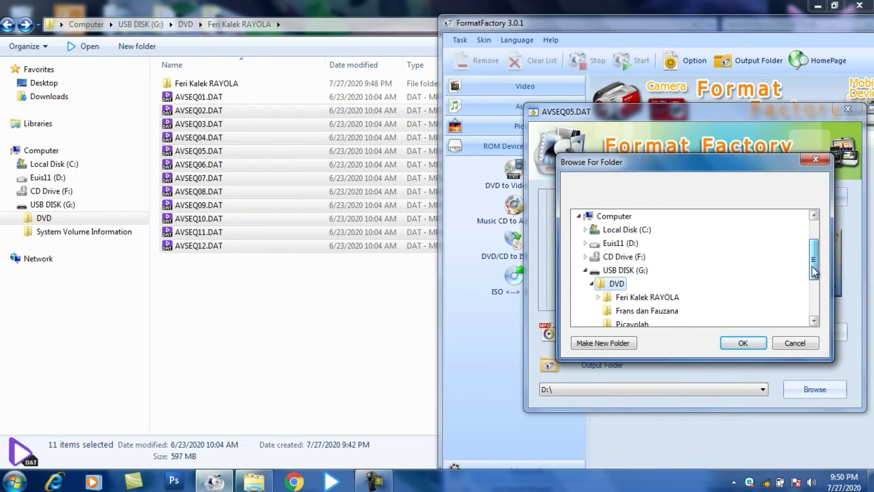
{"action": "left_click", "coordinate": [624, 300]}
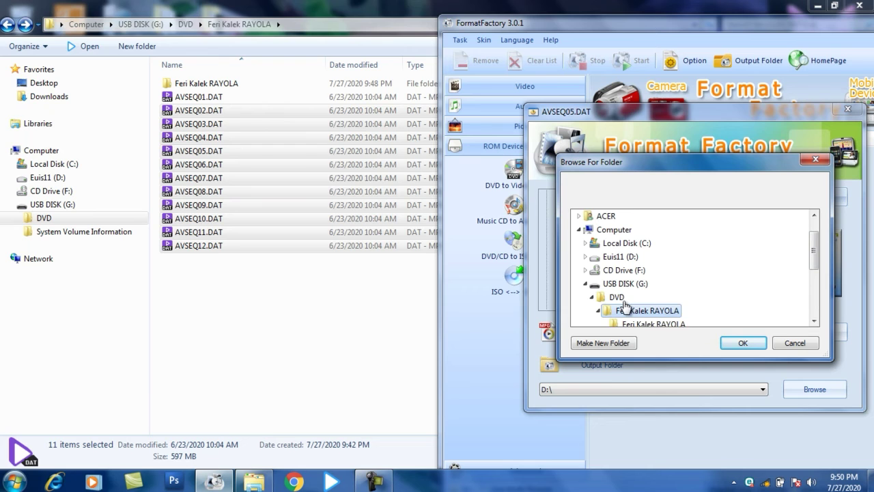
{"action": "left_click", "coordinate": [675, 324]}
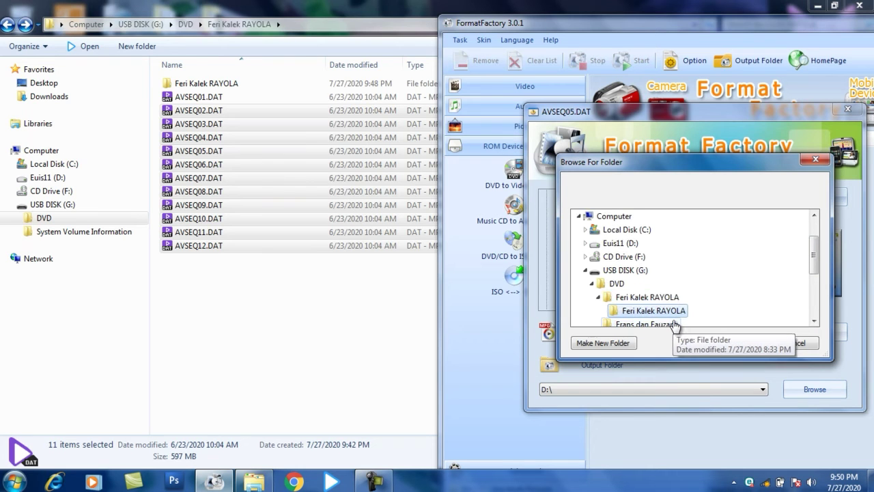
{"action": "left_click", "coordinate": [755, 347]}
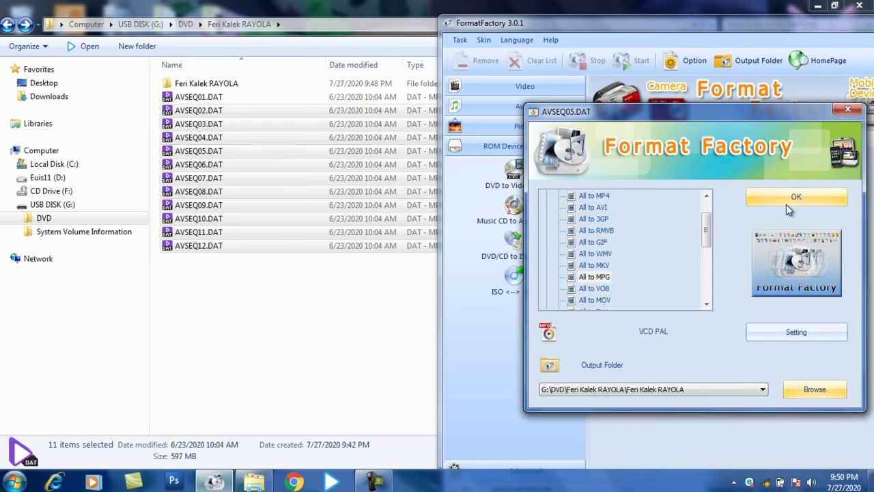
- Confirm the All to MPG settings for the selected DAT files, reposition the Format Factory window, and start the conversion
{"action": "left_click", "coordinate": [786, 204]}
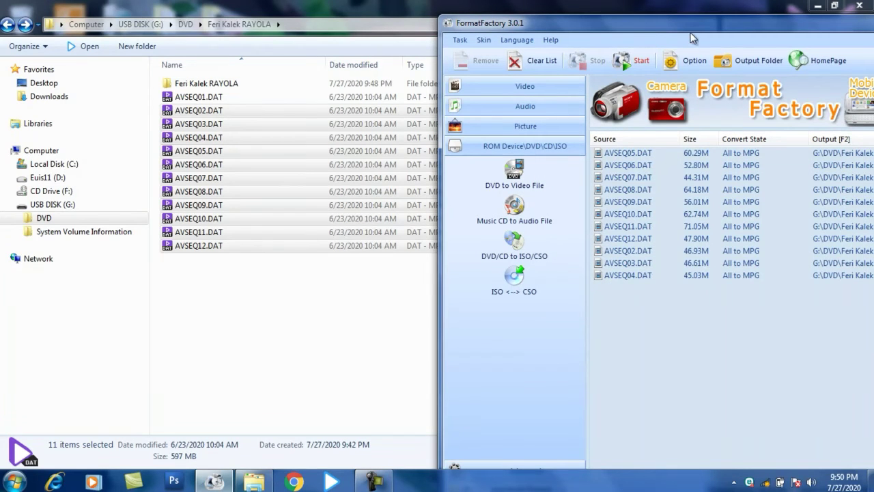
{"action": "left_click_drag", "start_coordinate": [687, 27], "coordinate": [470, 22]}
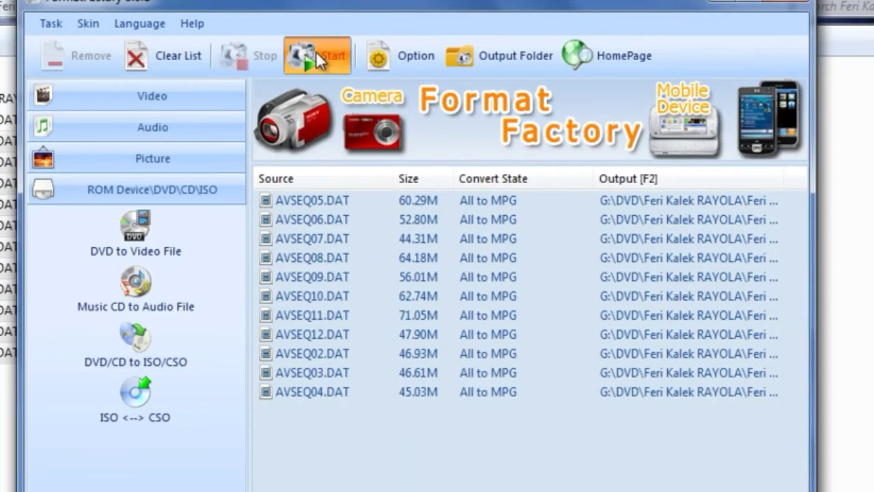
{"action": "left_click", "coordinate": [315, 50]}
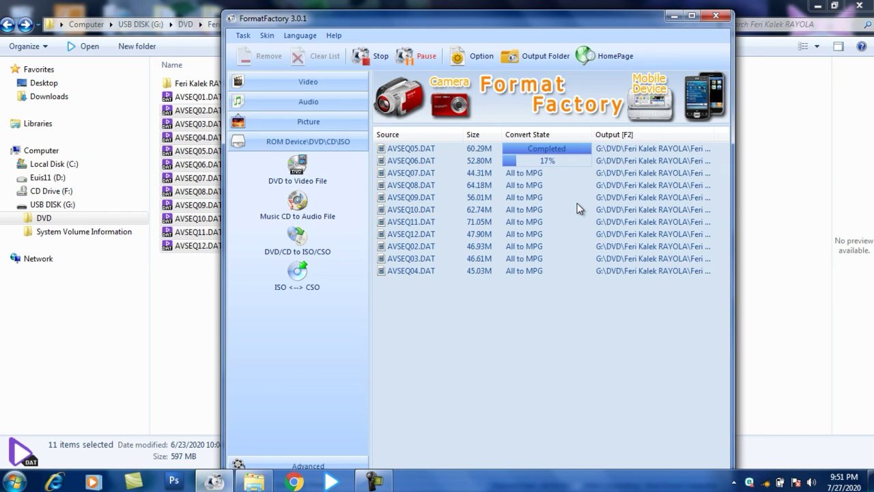
- Check the output files in the inner Feri Kalek RAYOLA folder, and return to Format Factory with its window moved clear of the file names
{"action": "double_click", "coordinate": [194, 83]}
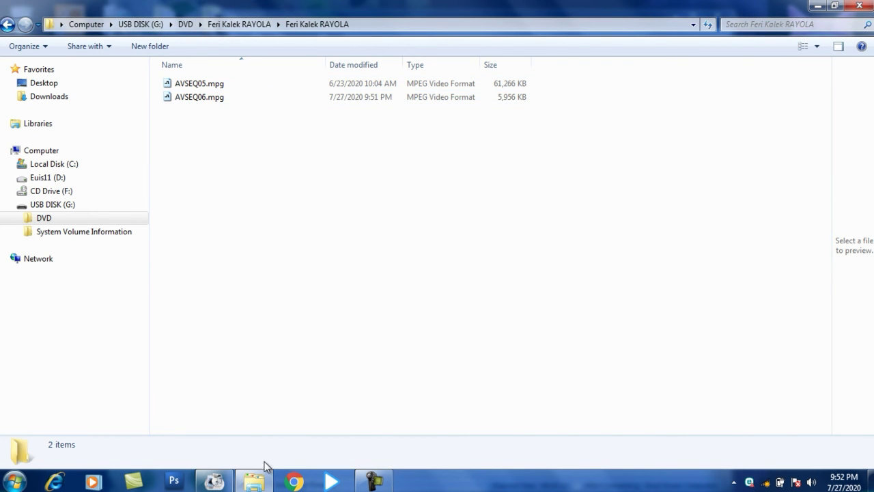
{"action": "left_click", "coordinate": [214, 481]}
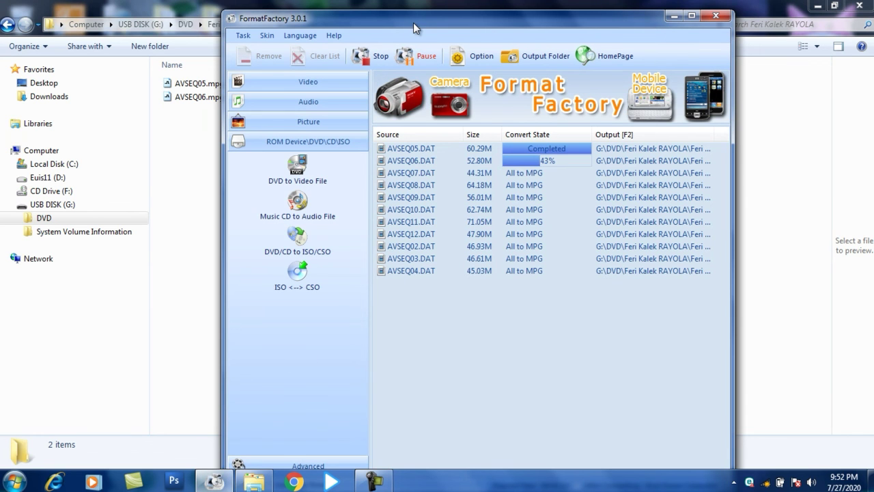
{"action": "left_click_drag", "start_coordinate": [413, 23], "coordinate": [540, 53]}
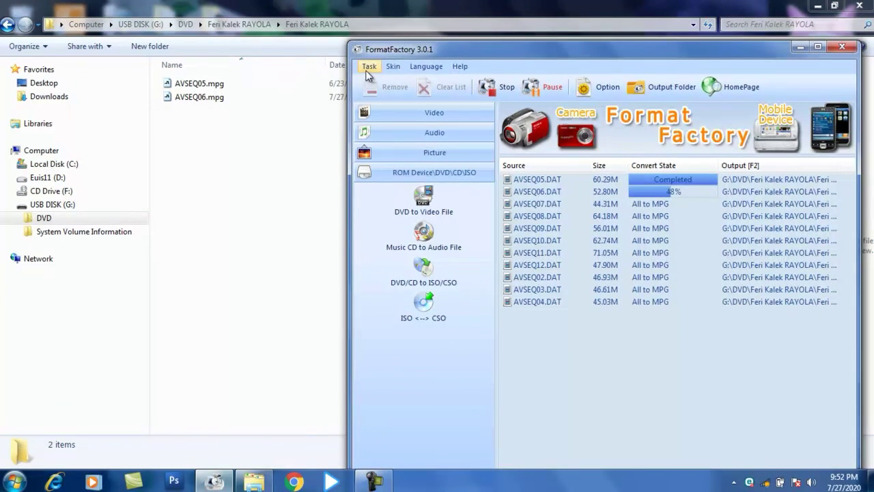
{"action": "left_click", "coordinate": [372, 482]}
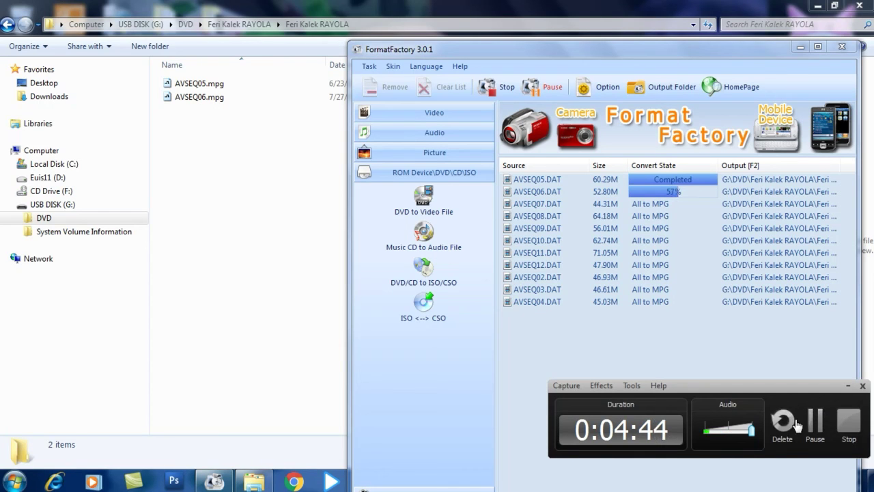
{"action": "left_click", "coordinate": [849, 421]}
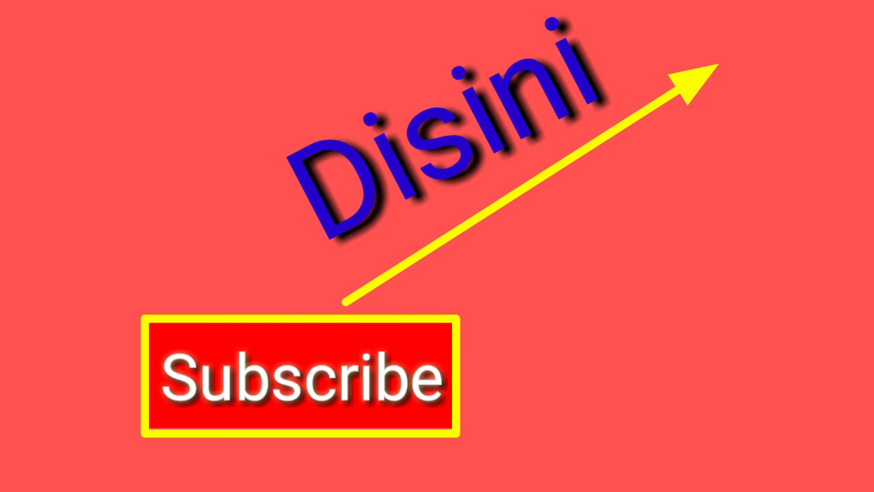